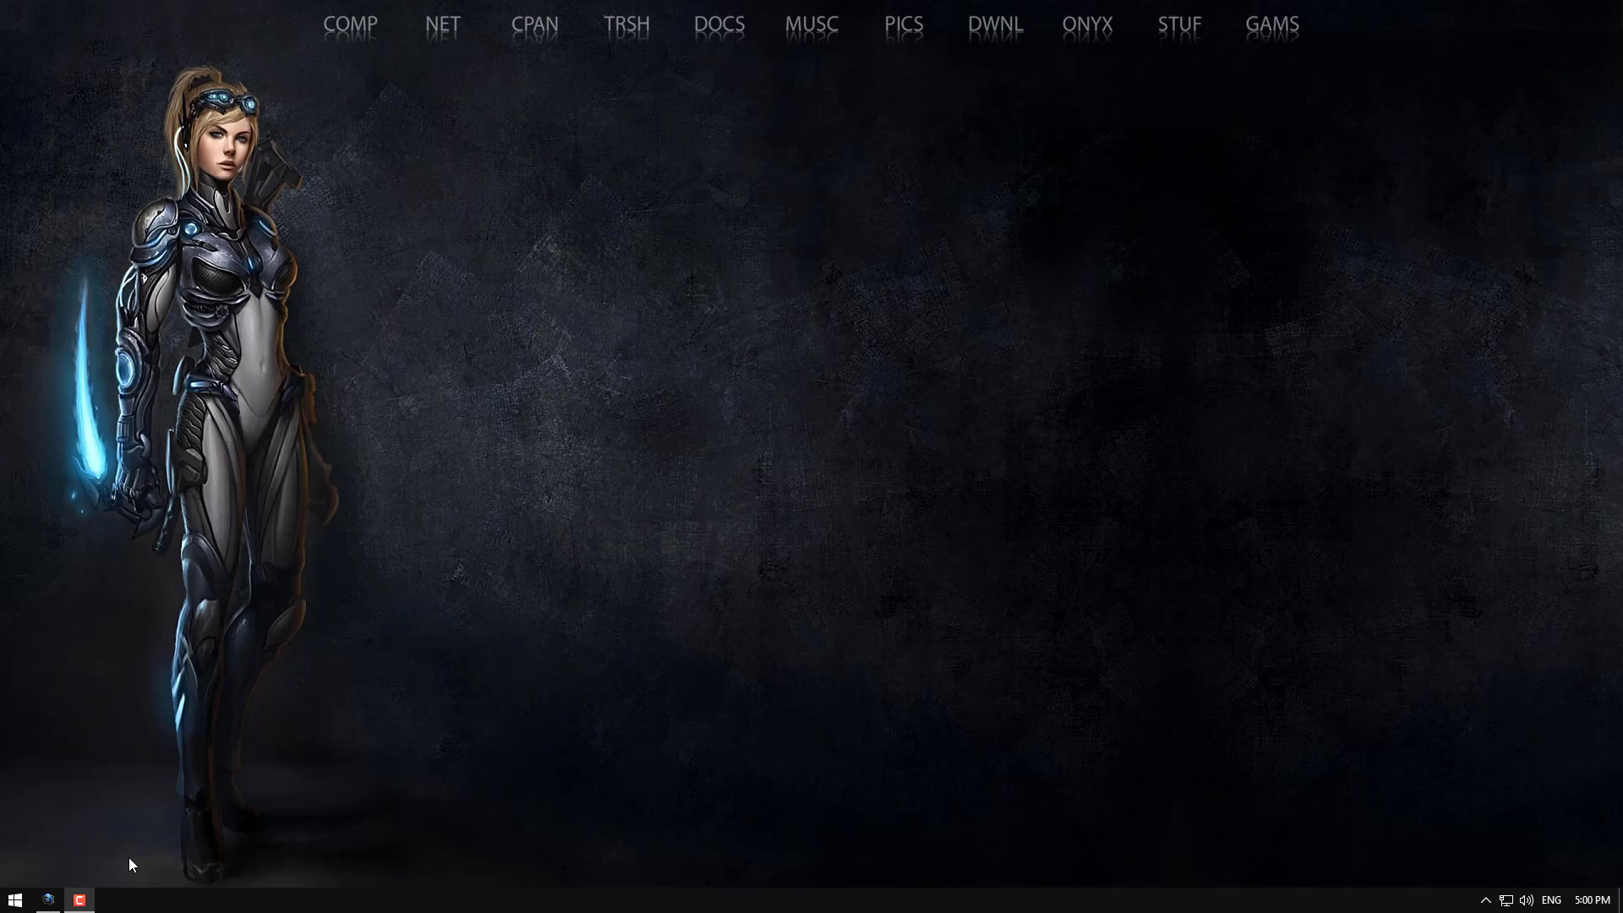
Step: Launch the Registry Editor by running 'regedit' from the Run dialog
{"action": "key", "text": "super+r"}
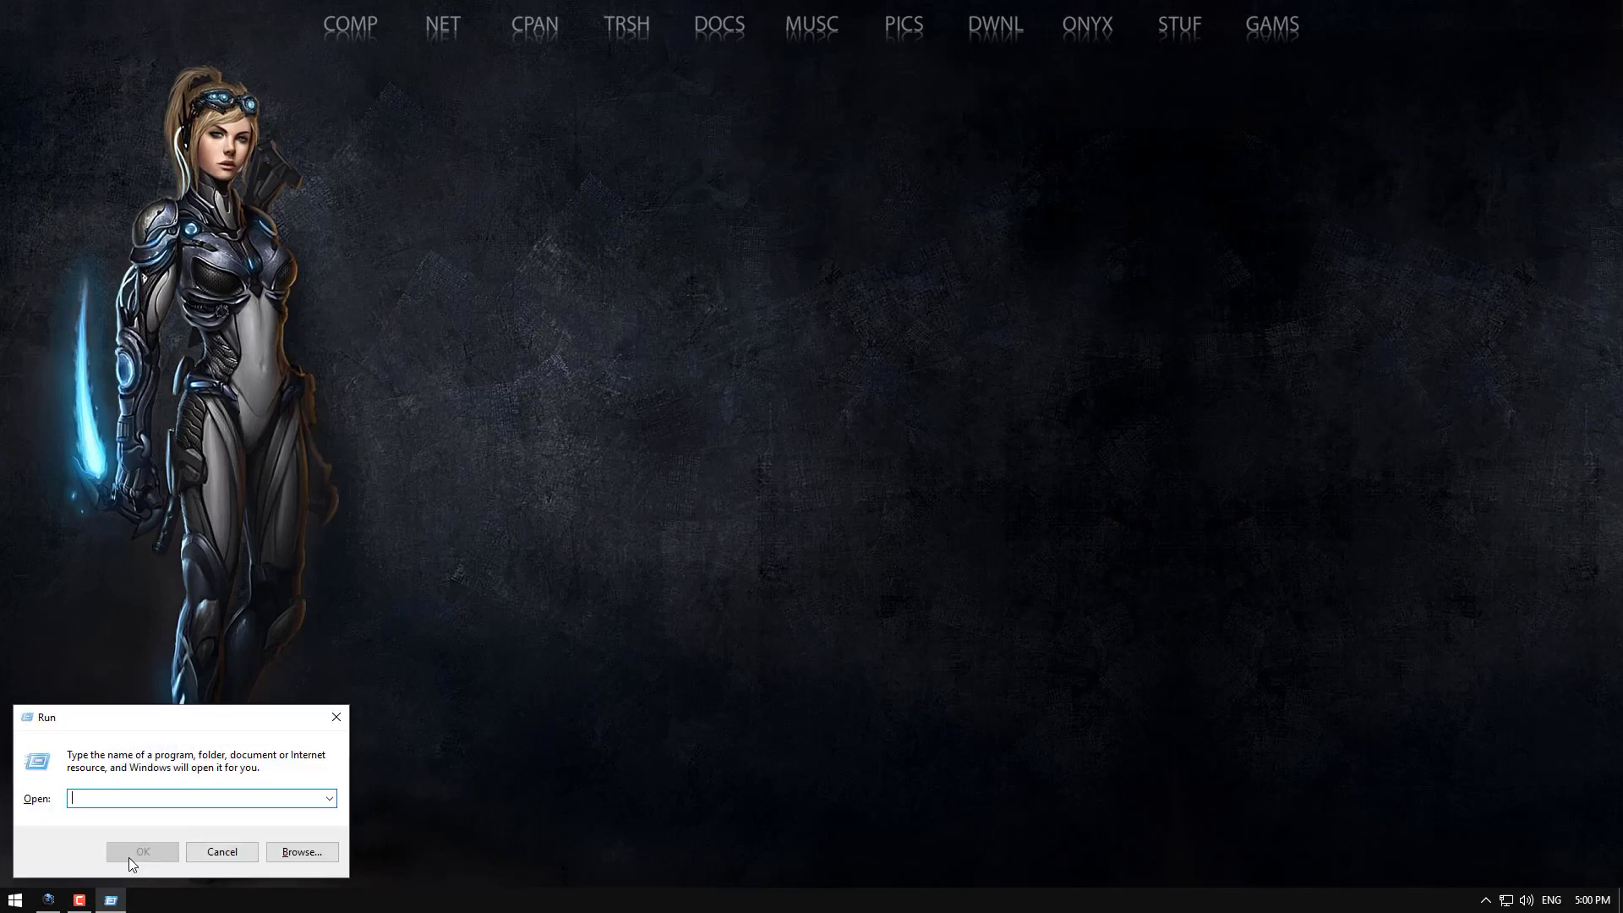
{"action": "type", "text": "reg"}
{"action": "type", "text": "edit"}
{"action": "key", "text": "Return"}
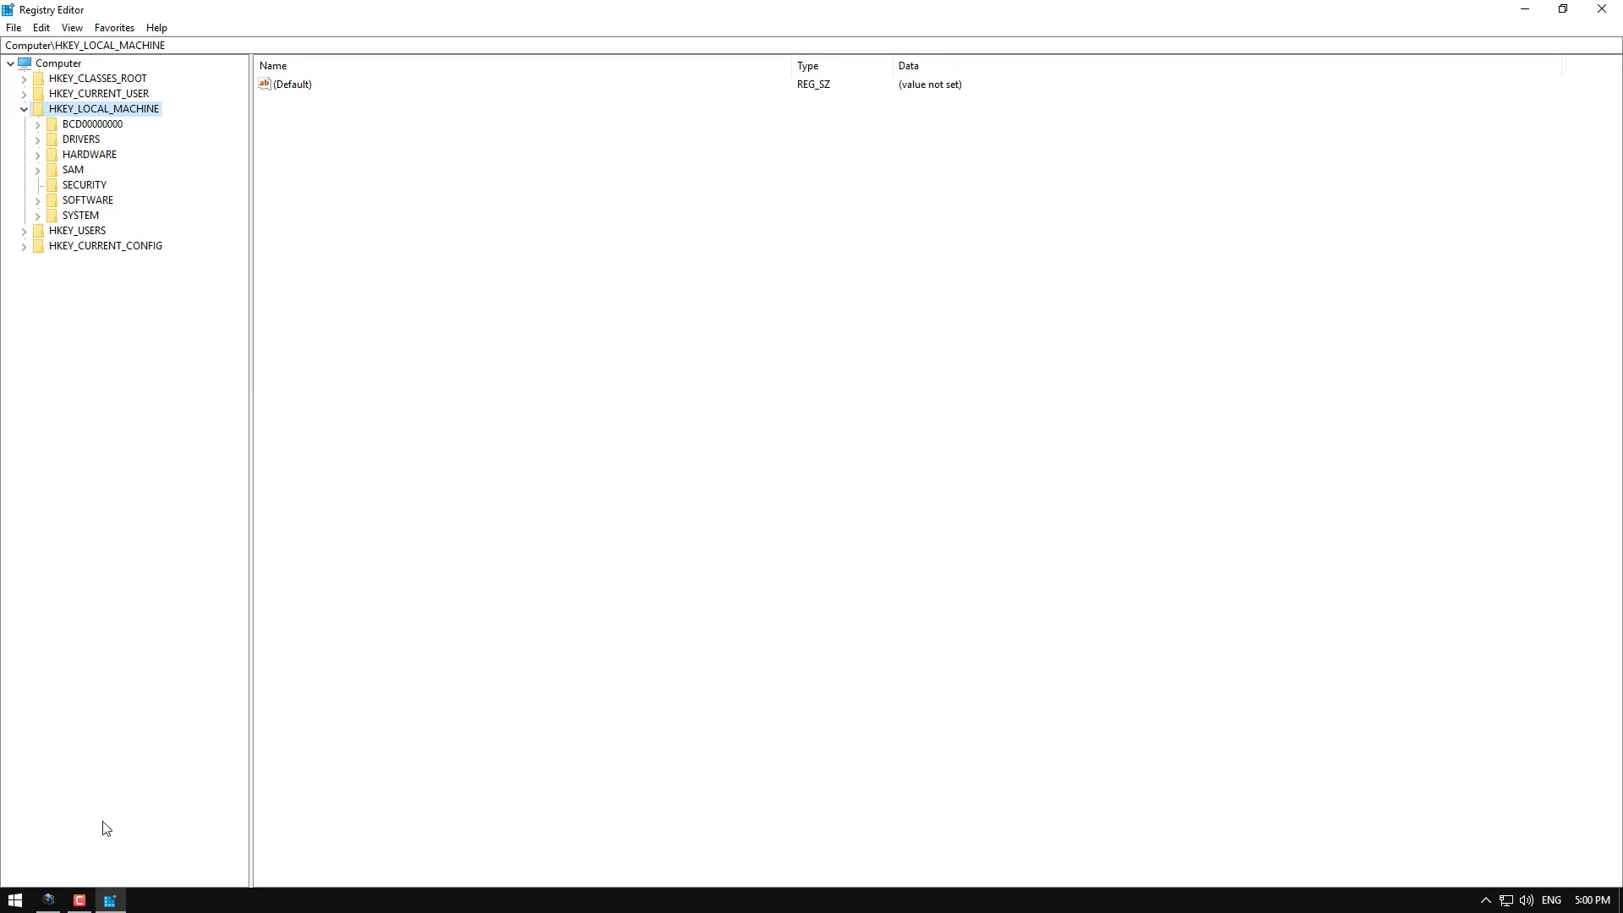
Step: Copy the OneDrive policies registry path from the Firefox article
{"action": "left_click", "coordinate": [48, 901]}
{"action": "scroll", "coordinate": [583, 460], "scroll_direction": "down", "scroll_amount": 3}
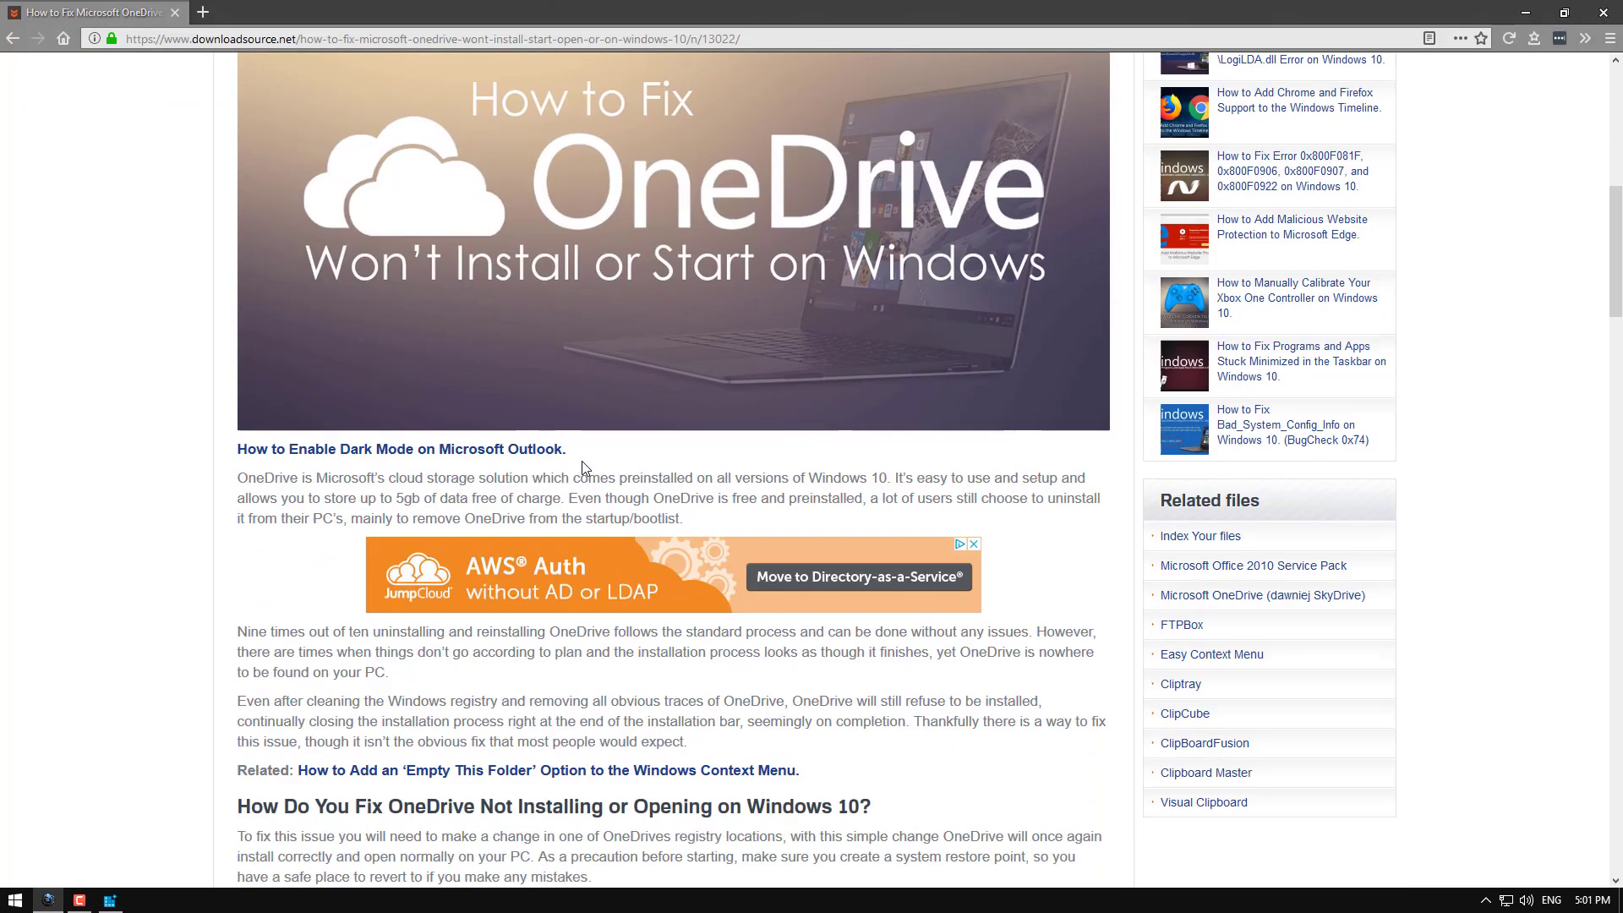
{"action": "scroll", "coordinate": [582, 461], "scroll_direction": "down", "scroll_amount": 3}
{"action": "scroll", "coordinate": [582, 460], "scroll_direction": "down", "scroll_amount": 1}
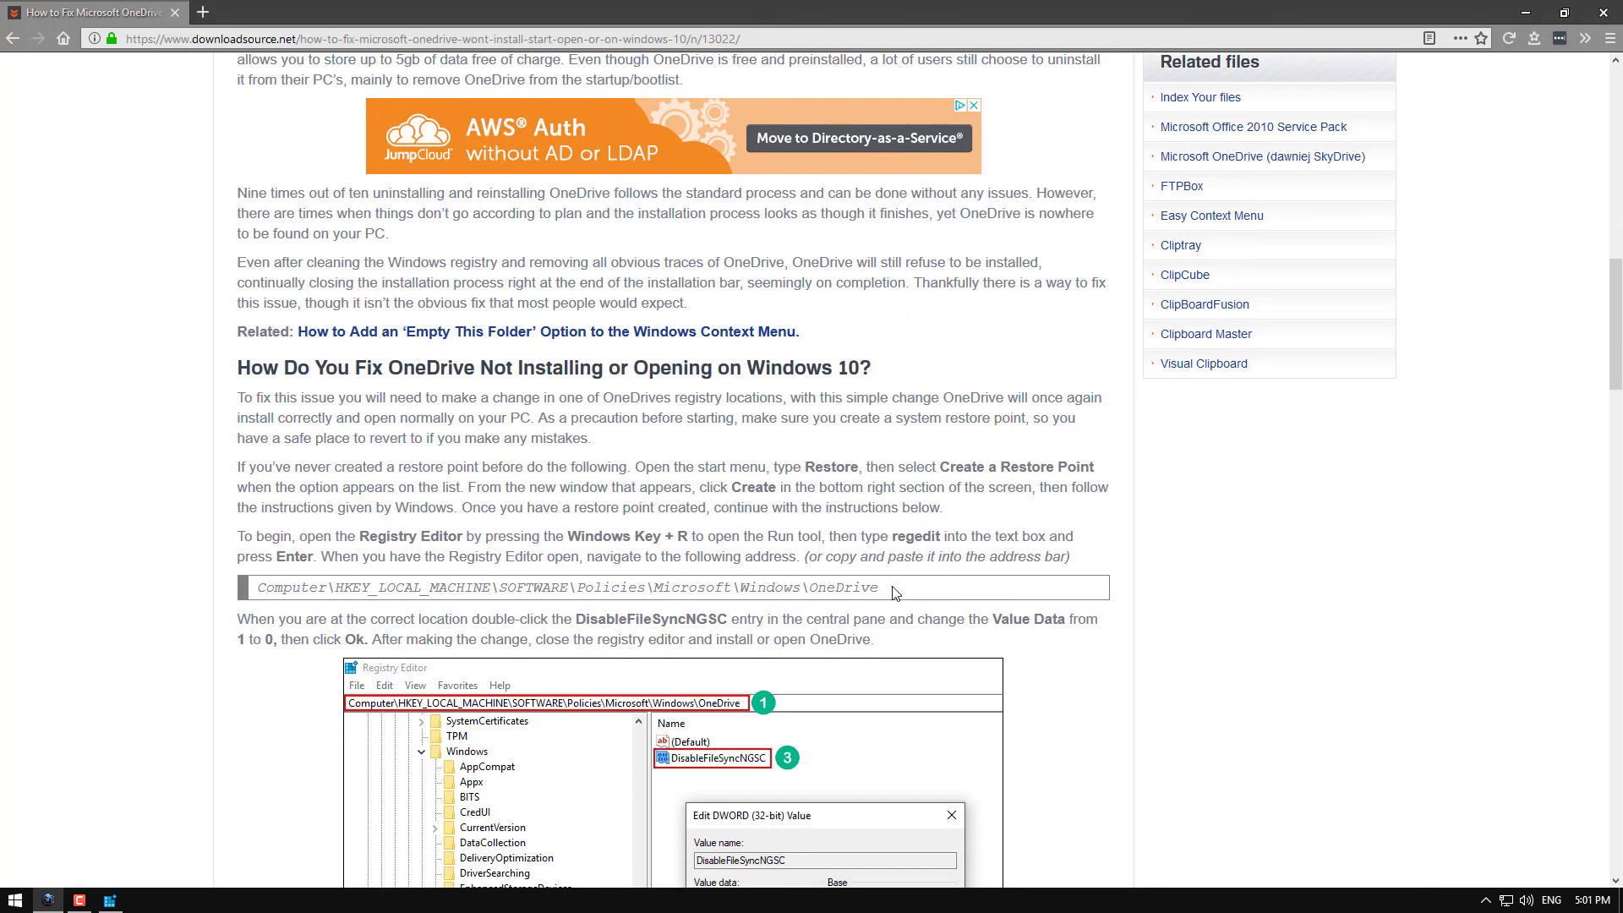
{"action": "left_click_drag", "start_coordinate": [888, 587], "coordinate": [244, 603]}
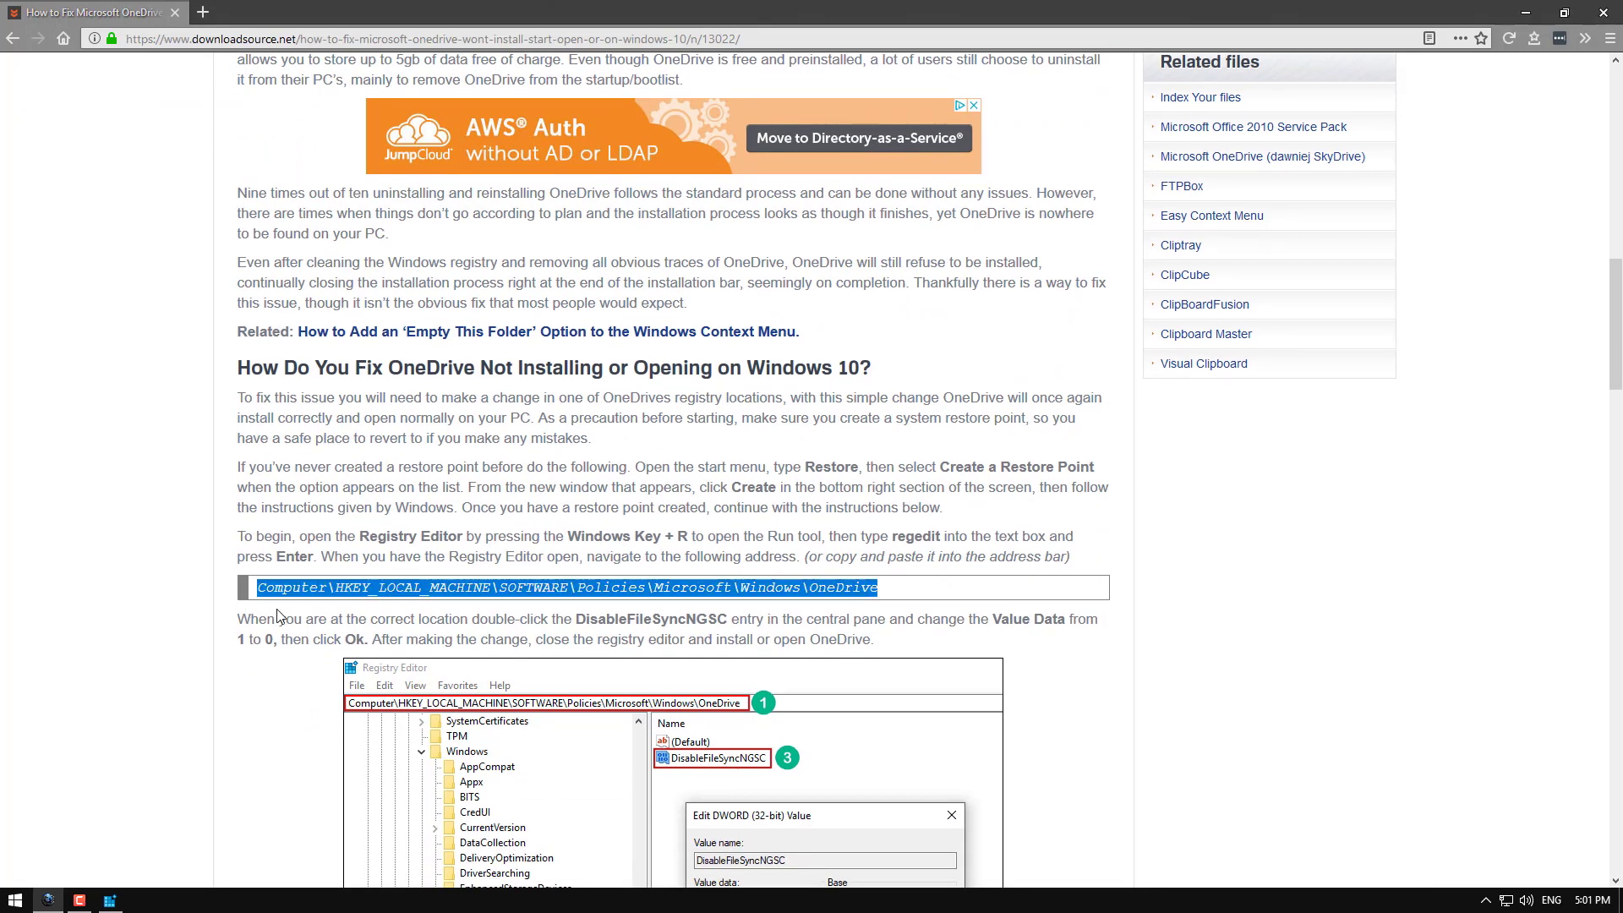
{"action": "key", "text": "ctrl+c"}
Step: Navigate to HKLM\SOFTWARE\Policies\Microsoft\Windows\OneDrive via the pasted path
{"action": "left_click", "coordinate": [1526, 14]}
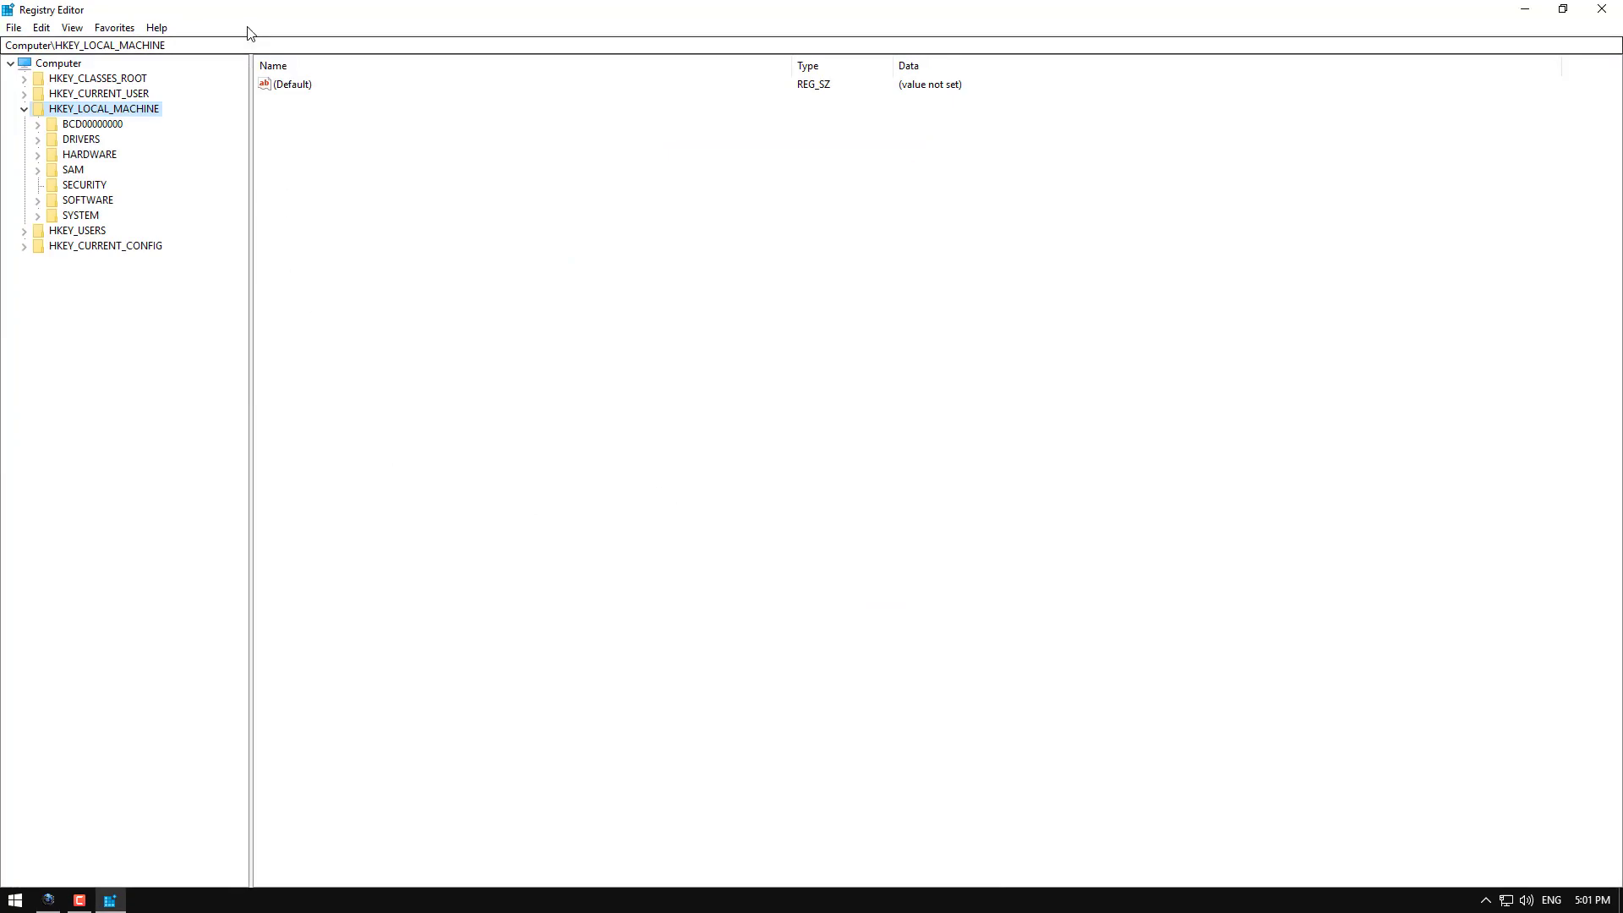
{"action": "left_click", "coordinate": [262, 45]}
{"action": "key", "text": "ctrl+a"}
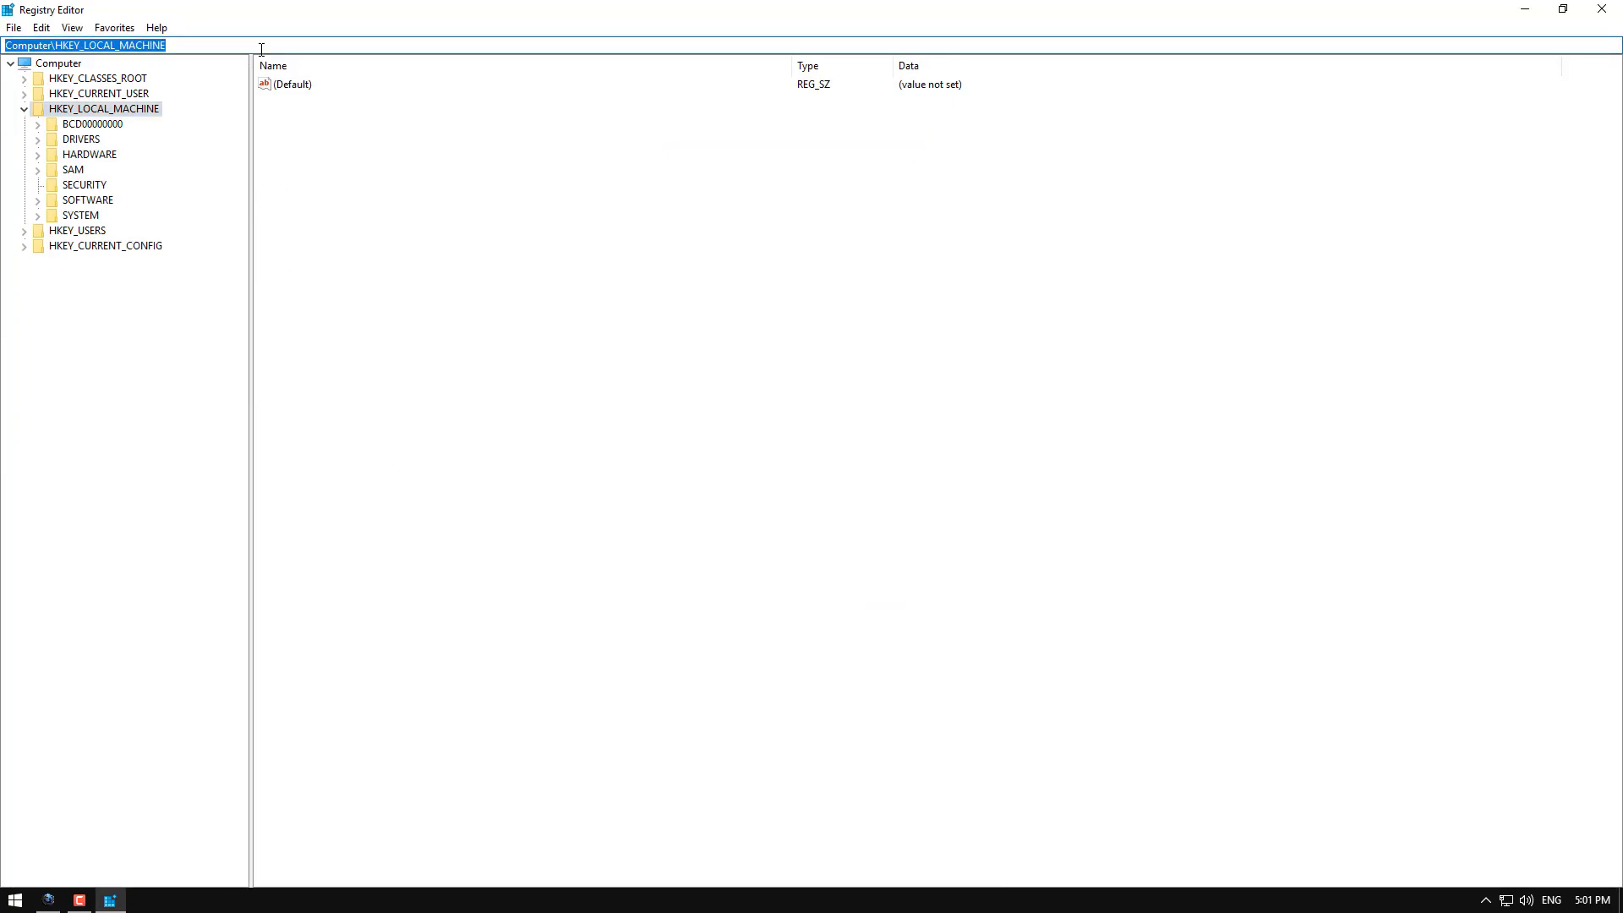
{"action": "key", "text": "ctrl+v"}
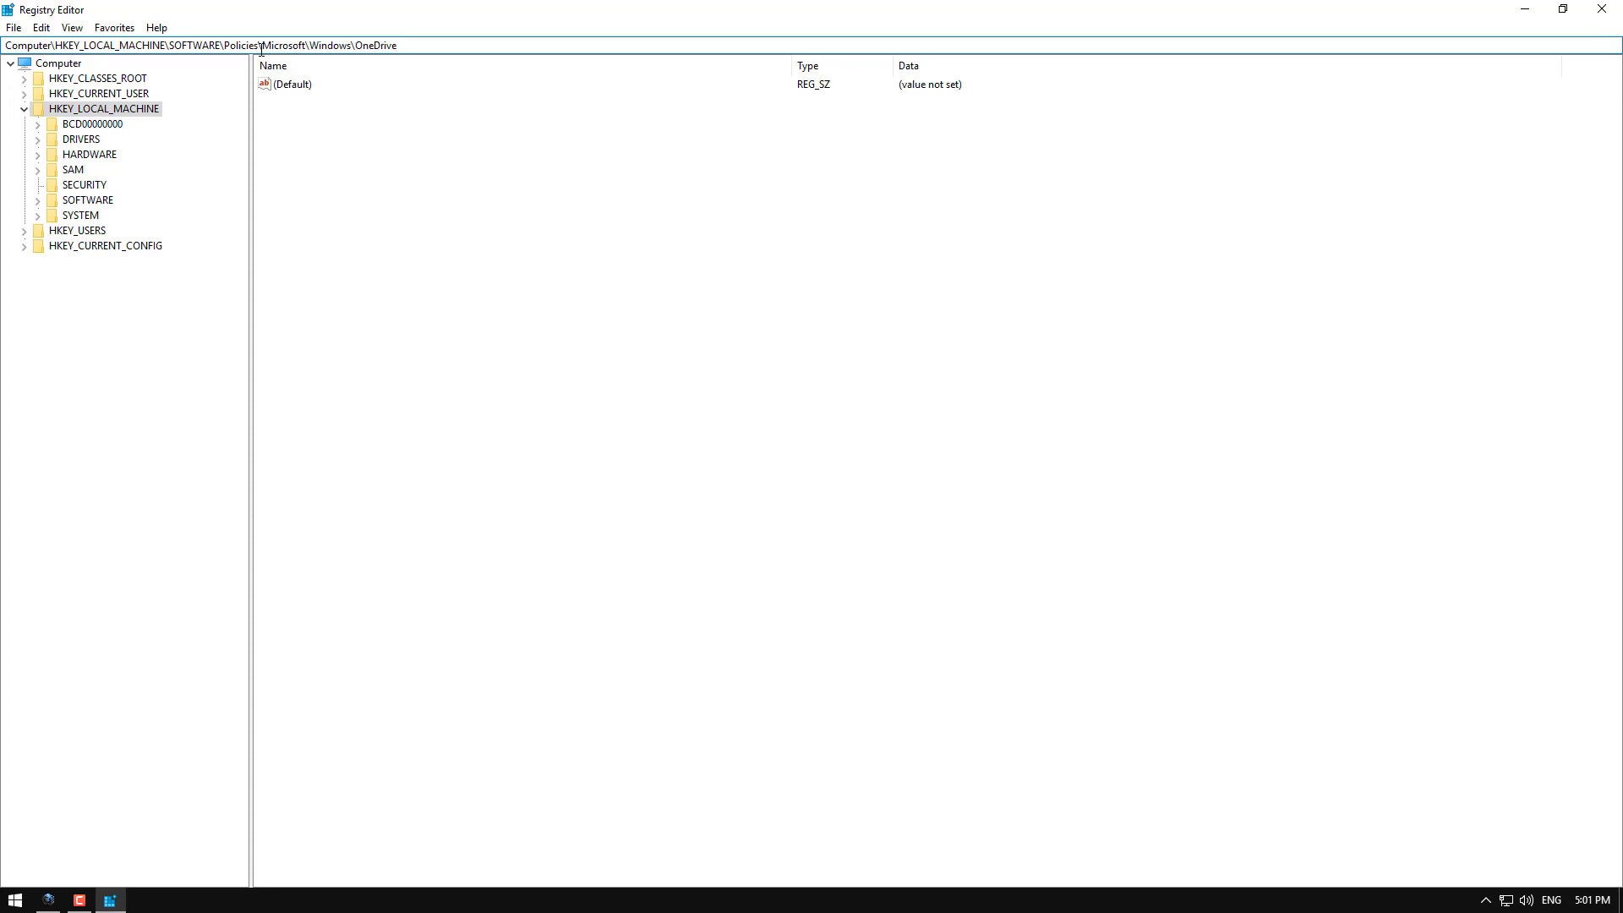
{"action": "key", "text": "Return"}
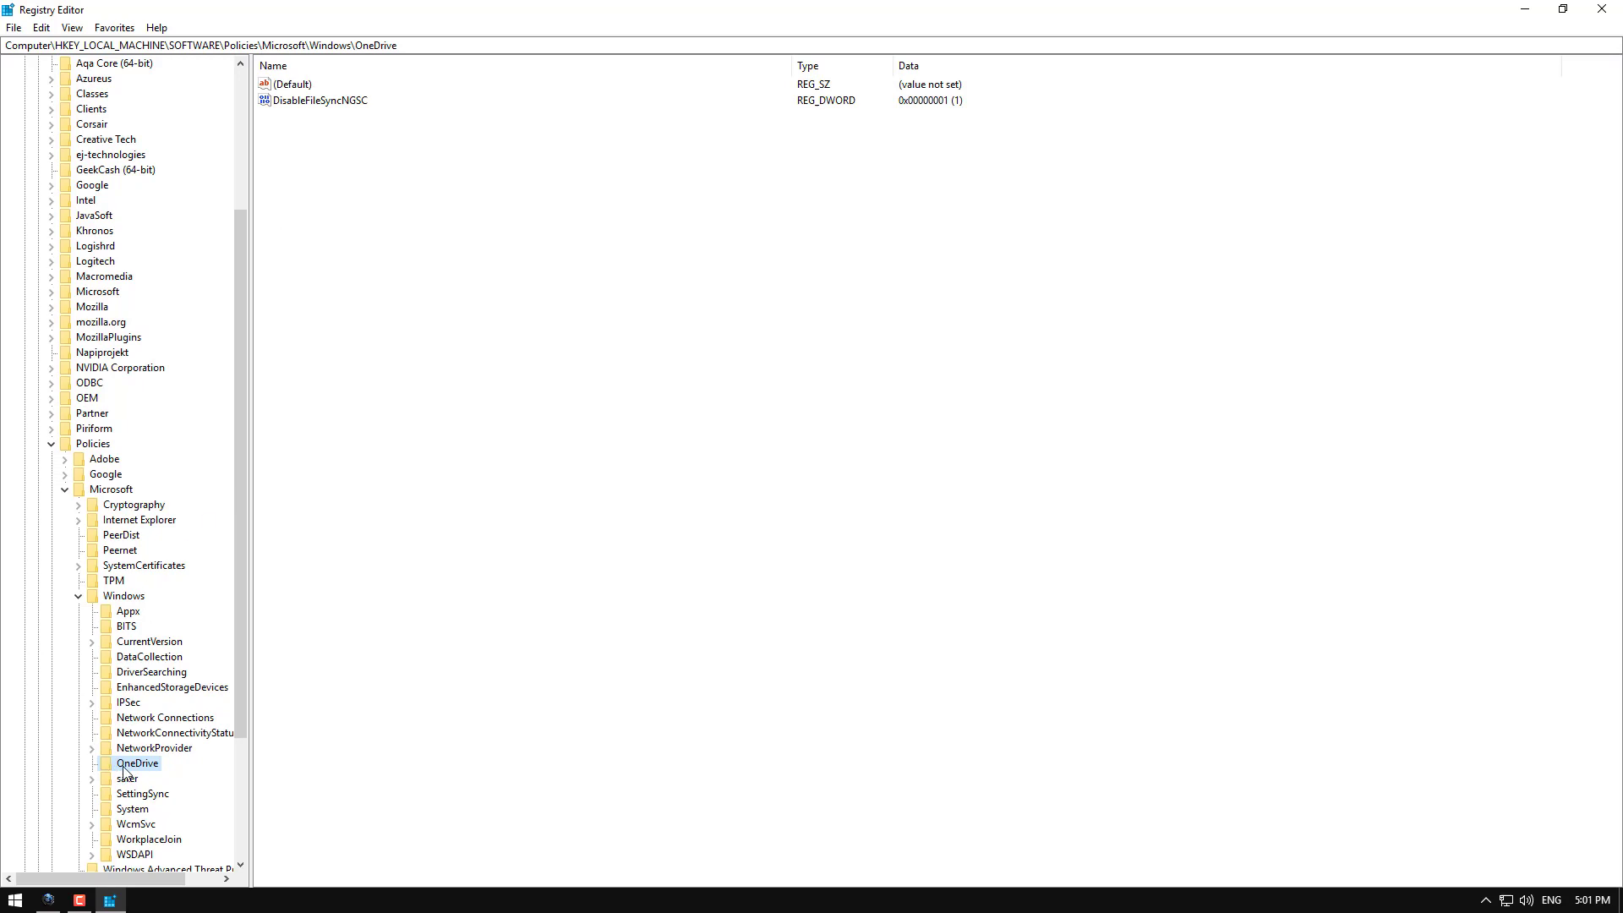
Step: Set the DisableFileSyncNGSC value data to 0
{"action": "double_click", "coordinate": [305, 102]}
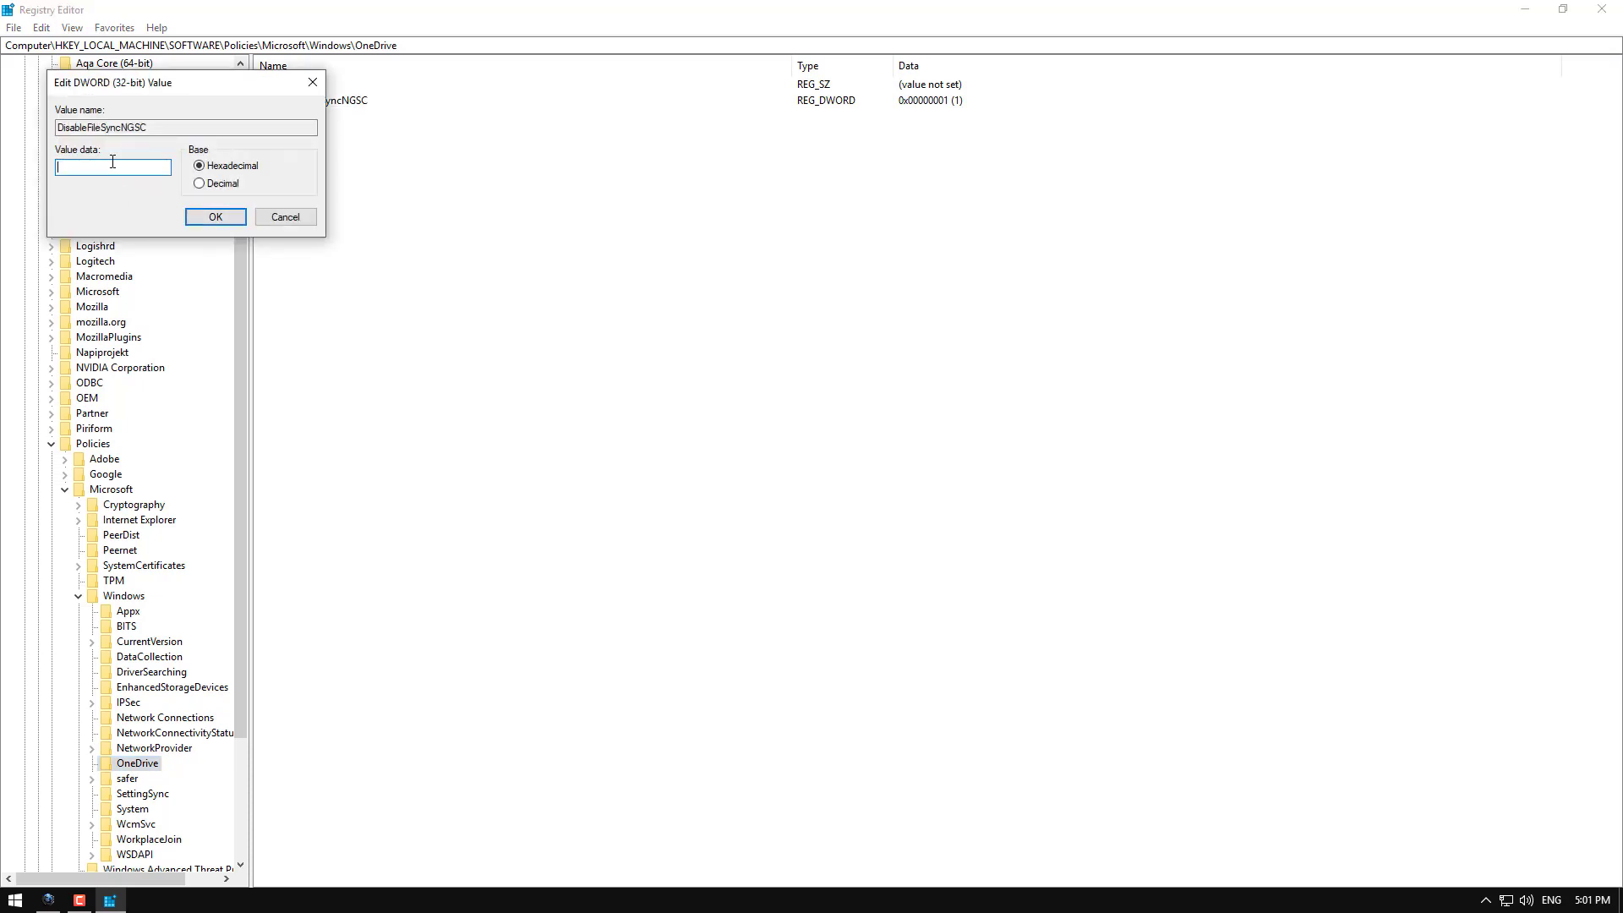
{"action": "type", "text": "0"}
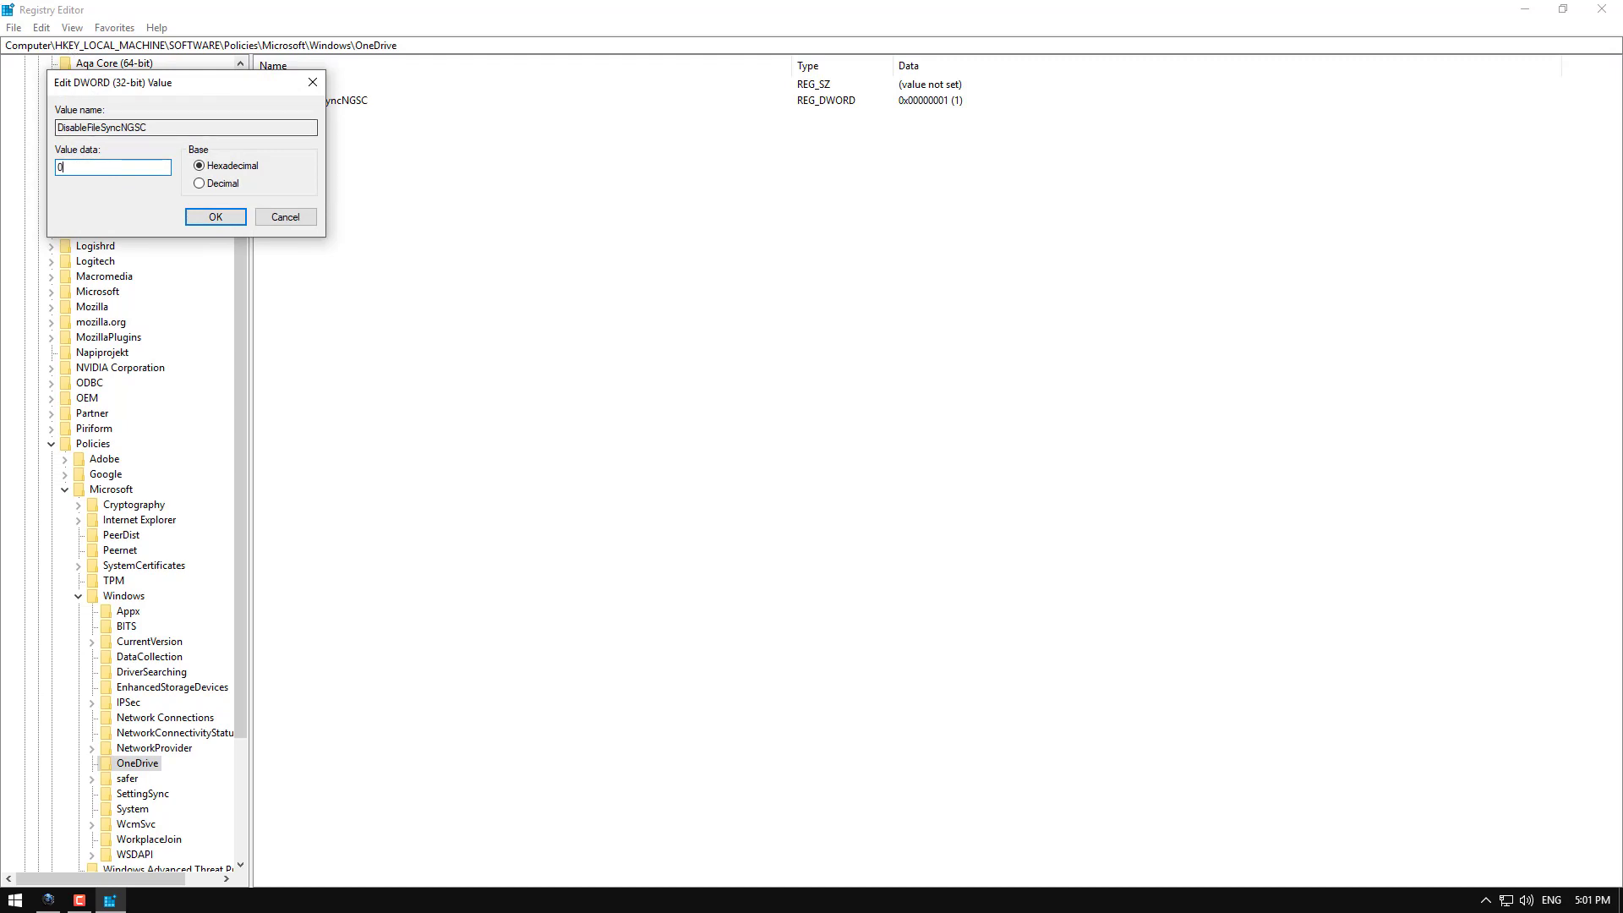
{"action": "left_click", "coordinate": [215, 216]}
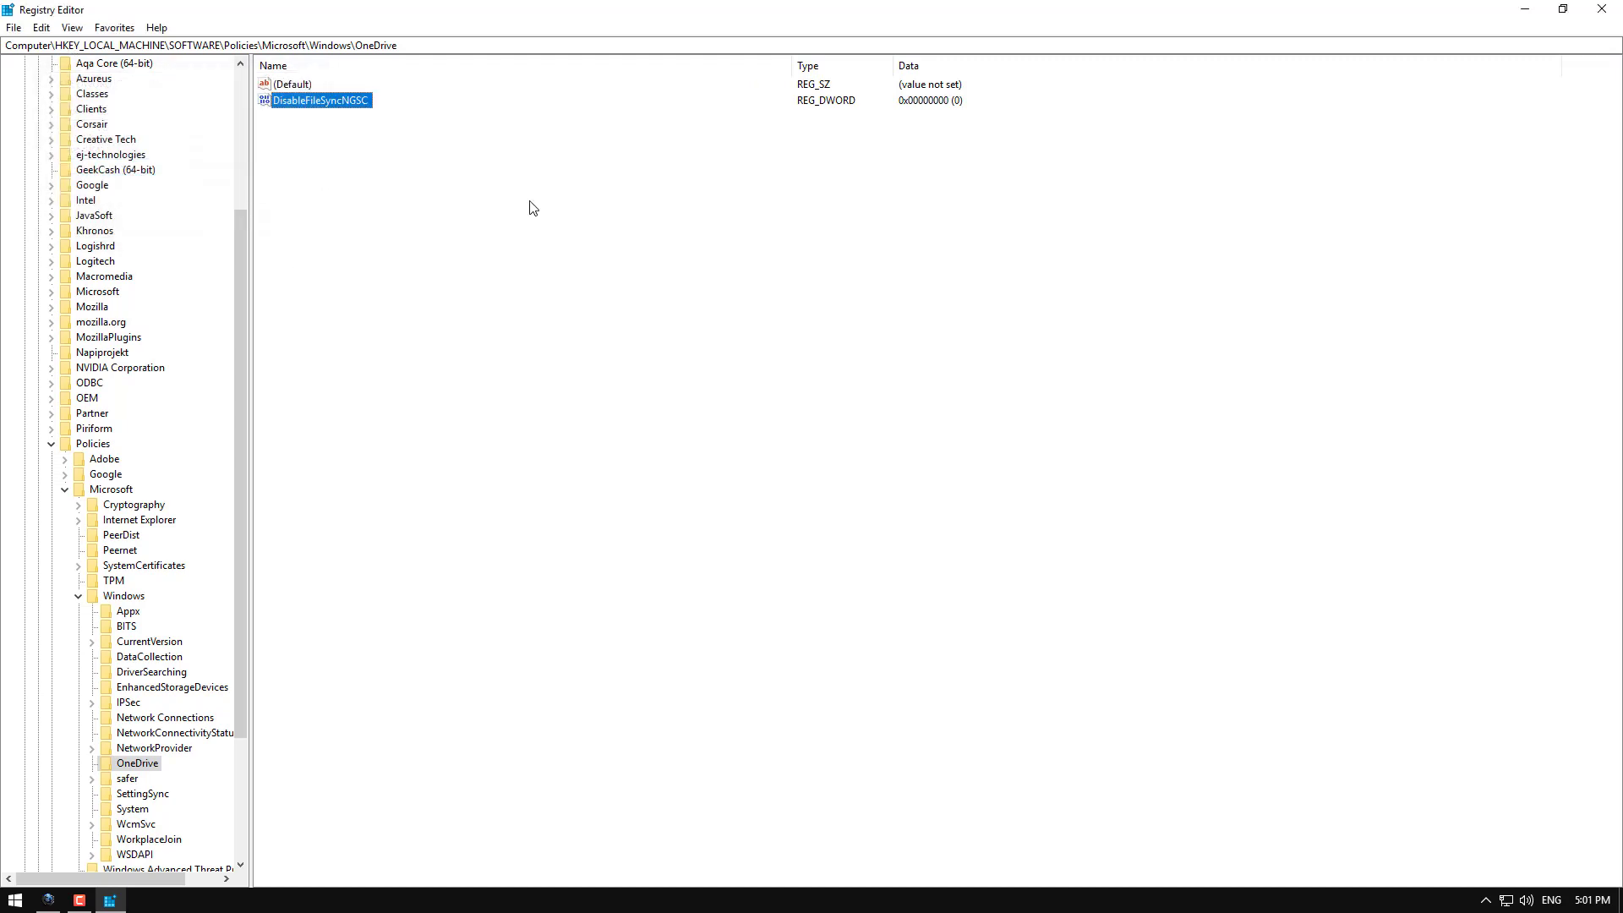
Step: Close the Registry Editor, leaving only the desktop
{"action": "left_click", "coordinate": [692, 173]}
{"action": "left_click", "coordinate": [1598, 18]}
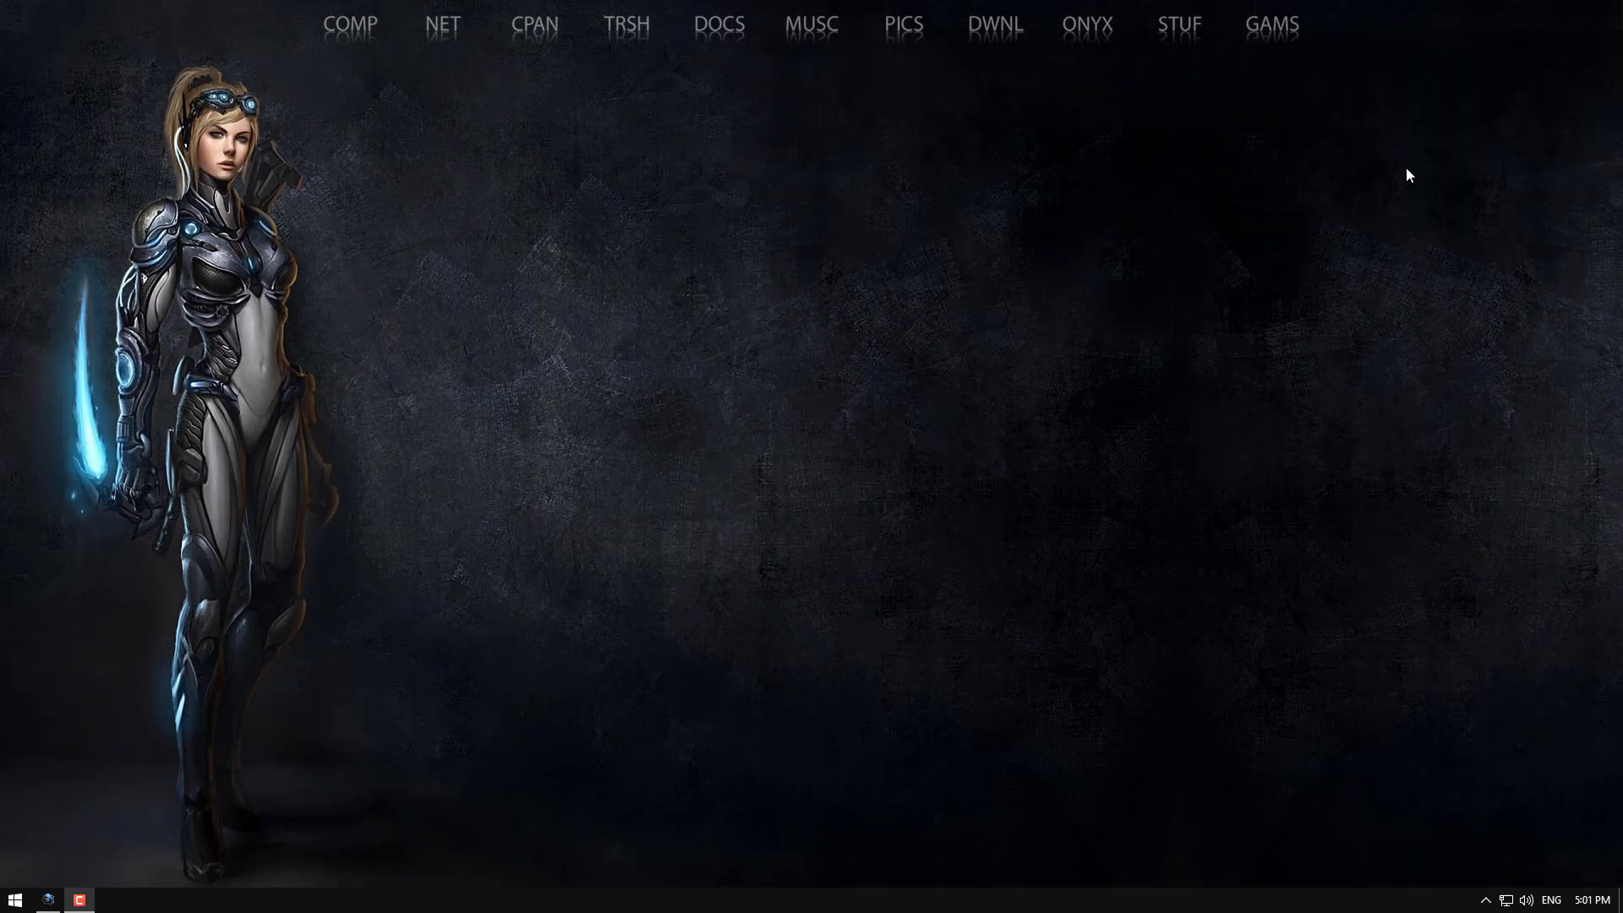